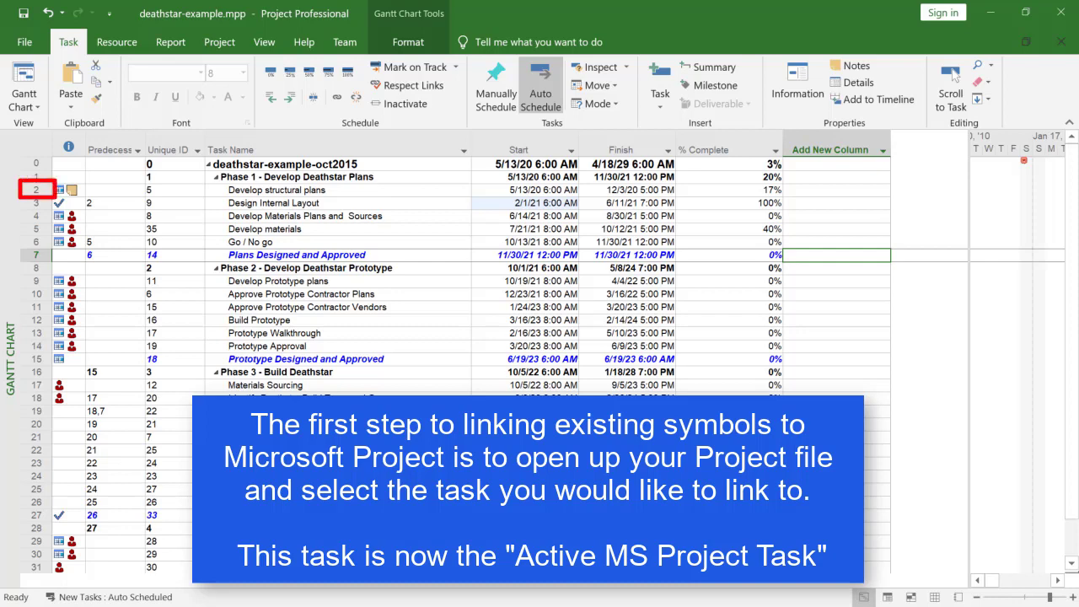
Make 'Develop structural plans' the active task in the Microsoft Project Gantt Chart
left_click(32, 192)
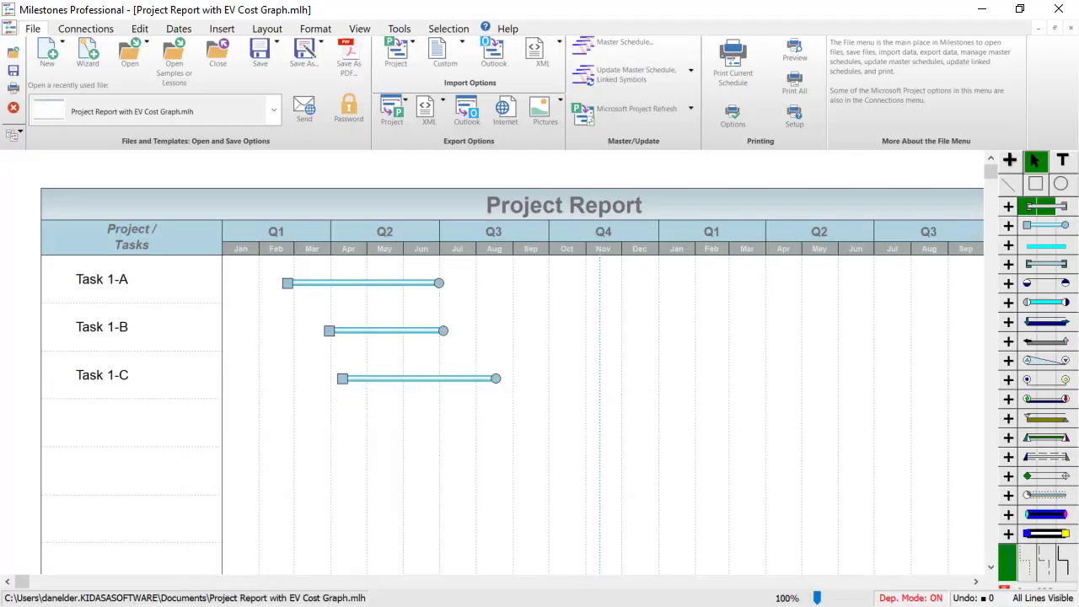
Link the Task 1-A start symbol to the active MS Project task
right_click(287, 284)
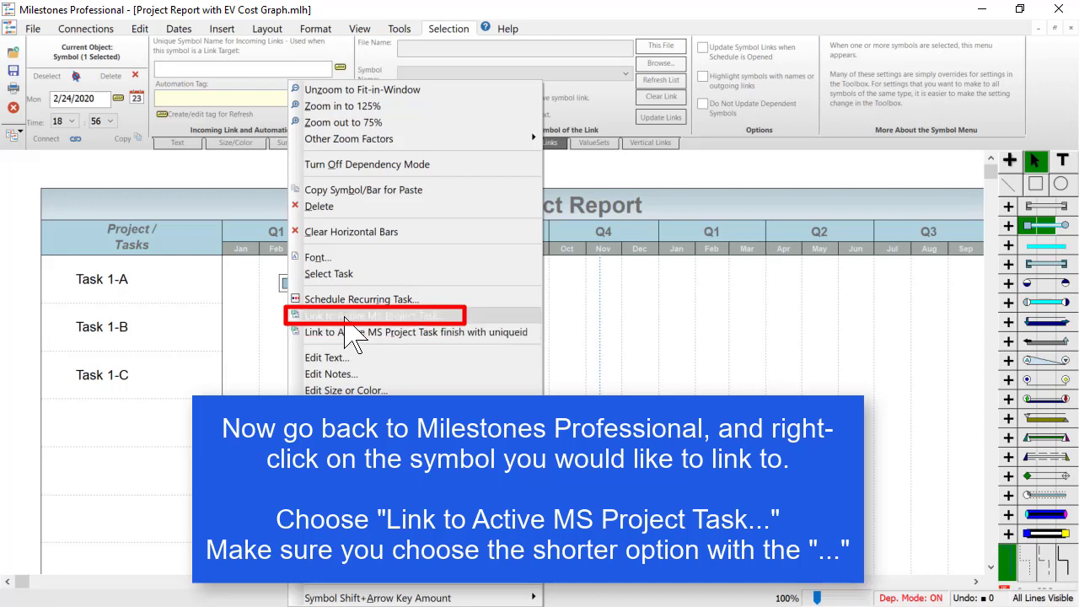
left_click(440, 317)
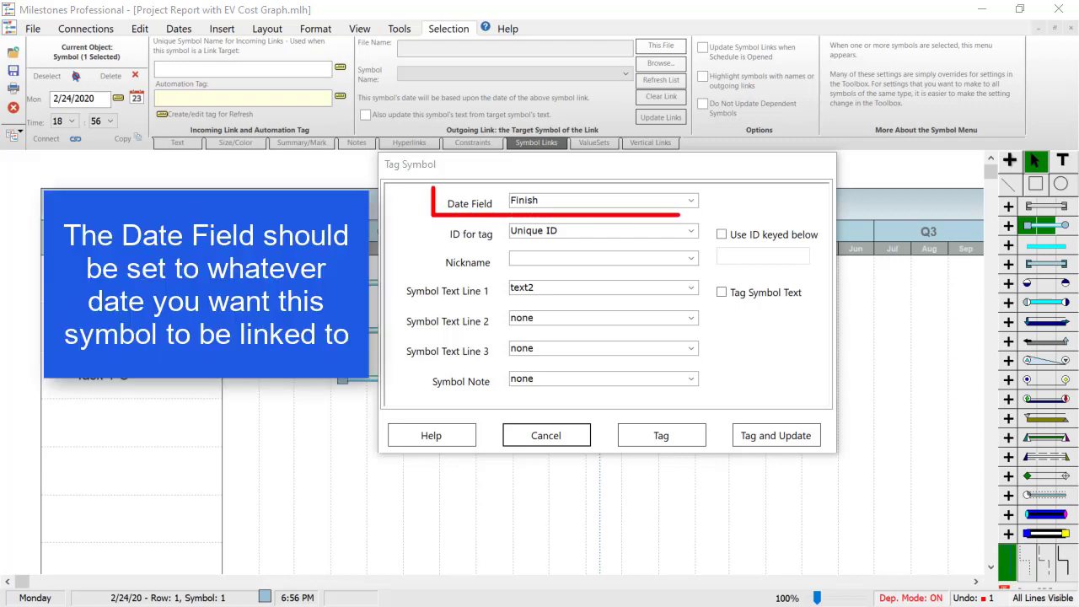
Change the start symbol's linked Date Field from Finish to Start
left_click(691, 201)
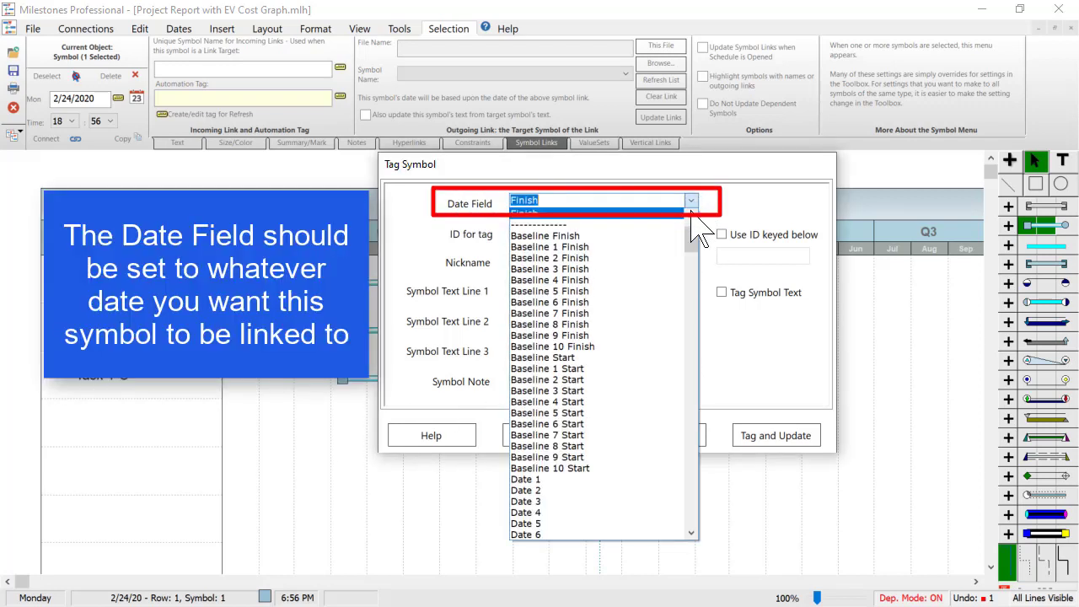
scroll(693, 232, "up", 1)
left_click(674, 233)
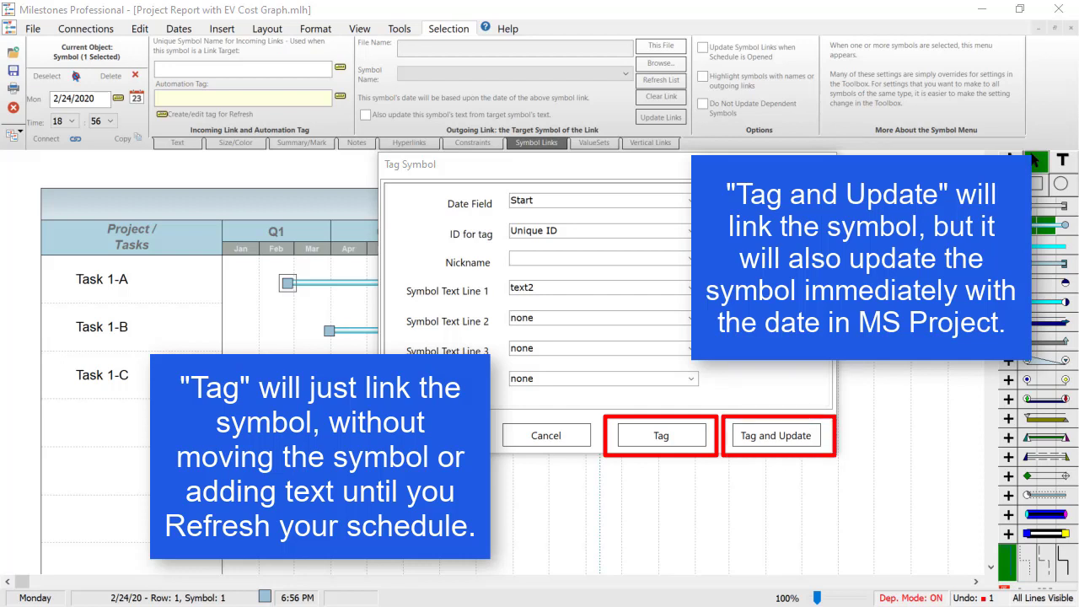
Tag and update the start symbol so it moves to 5/13/2020
left_click(771, 447)
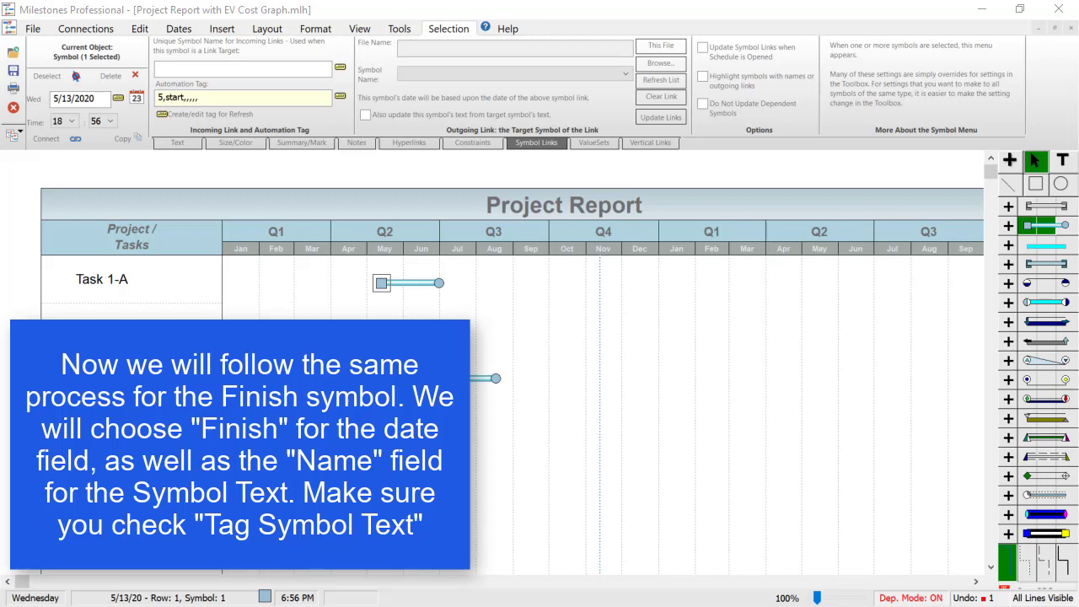
Link the Task 1-A finish symbol to the active task using its Finish date
right_click(435, 284)
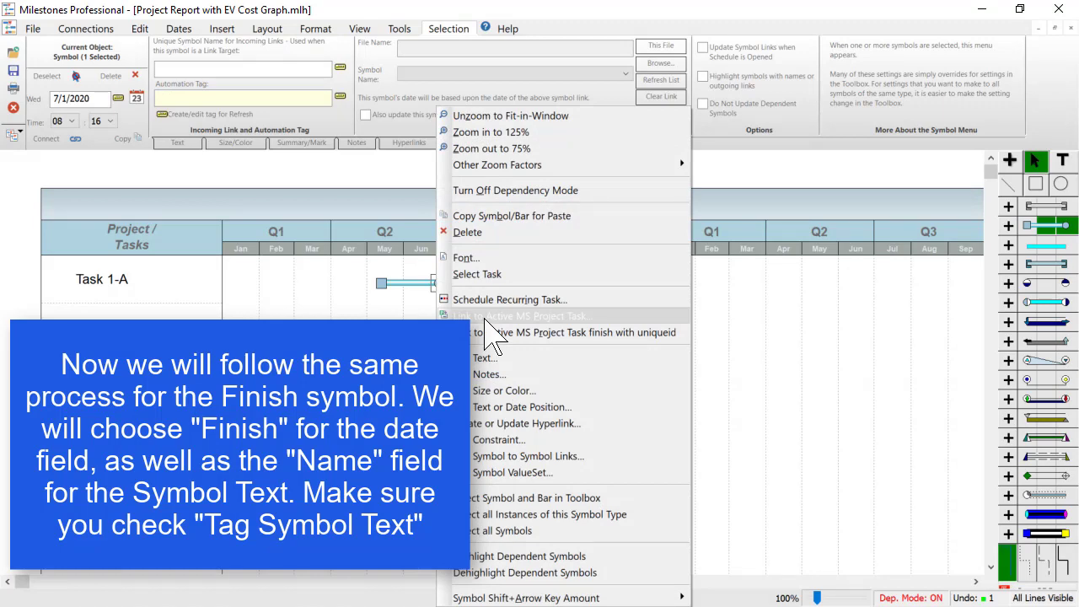
left_click(486, 325)
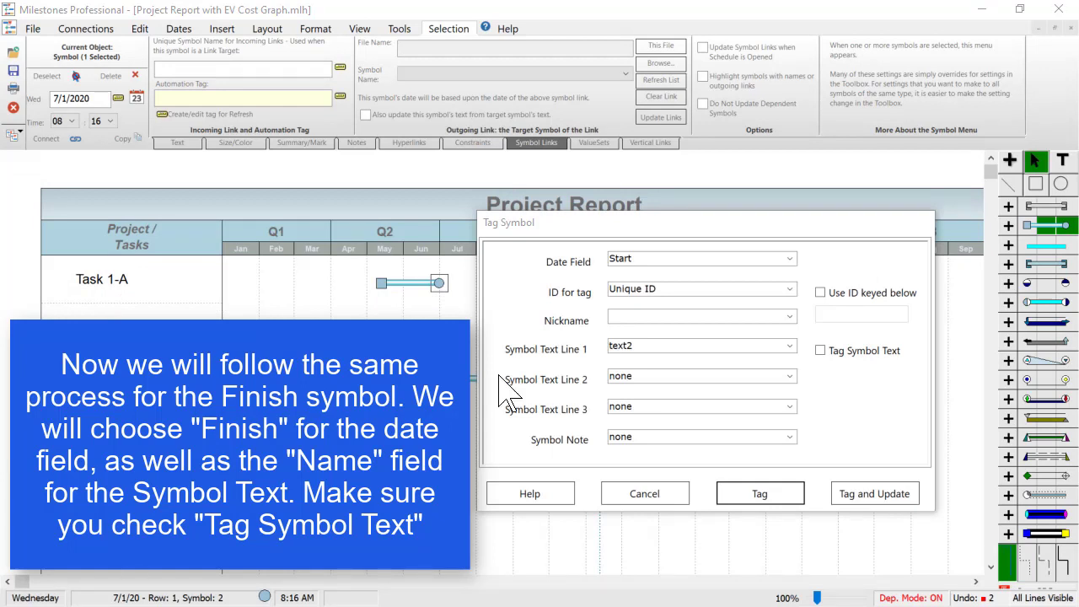
left_click(789, 259)
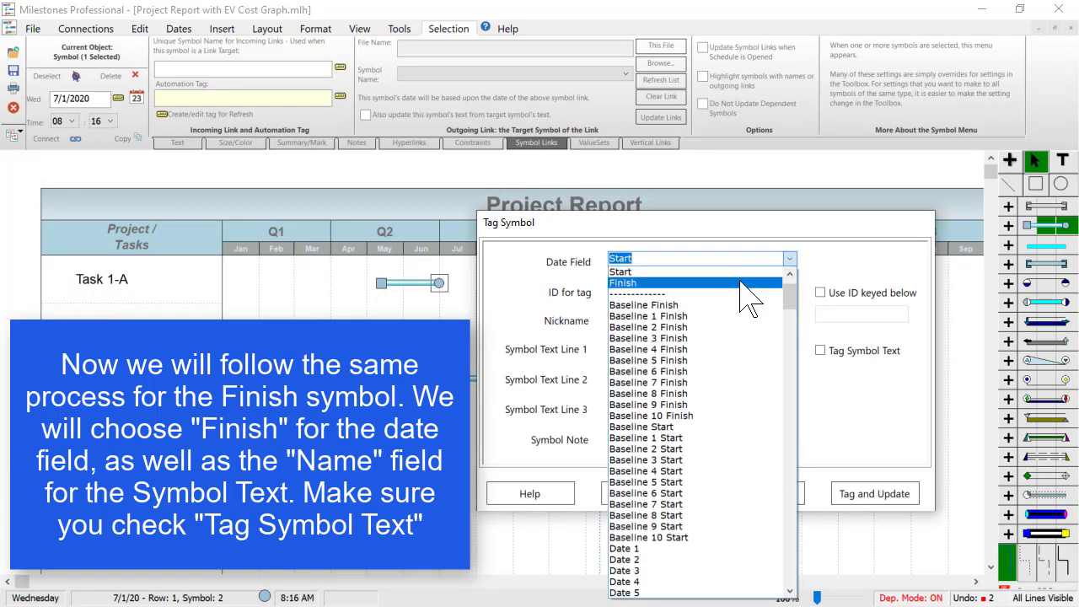
left_click(742, 284)
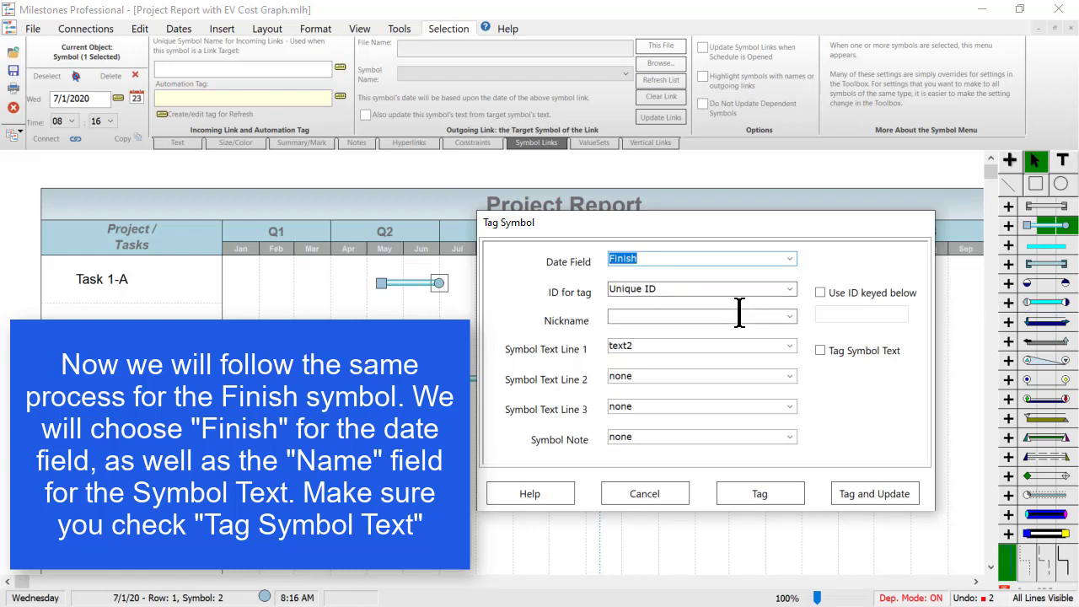
Set Text Line 1 to the task Name and enable Tag Symbol Text
left_click(790, 346)
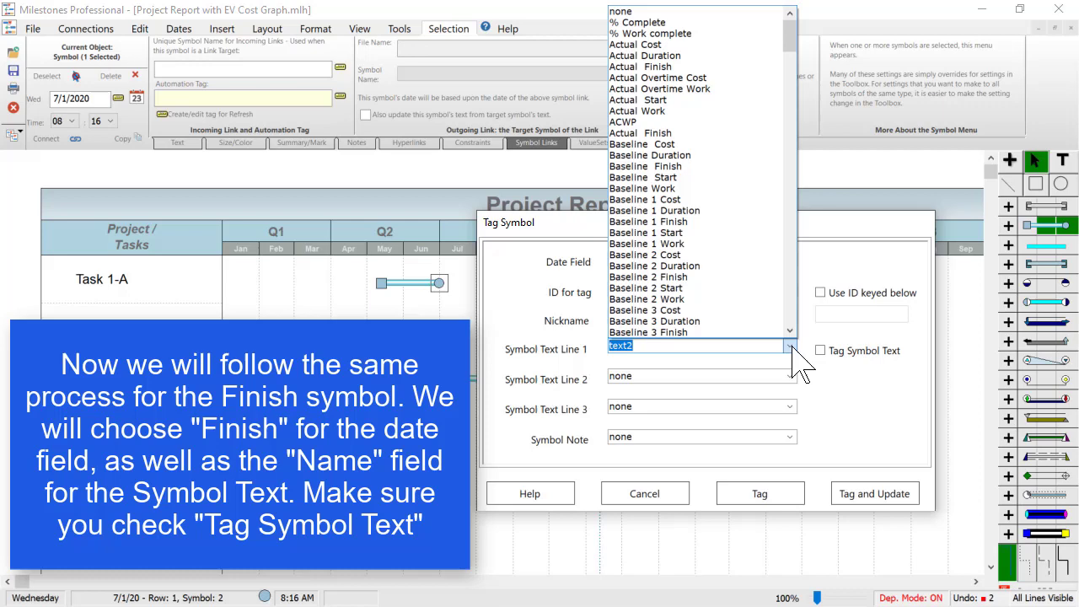
left_click_drag(791, 46, 770, 204)
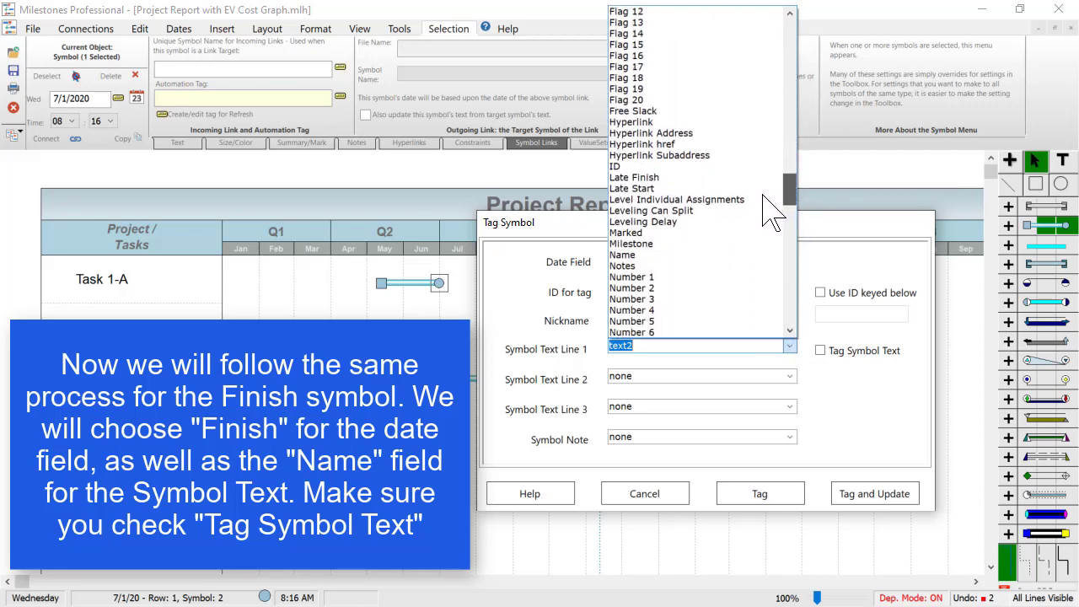
left_click(668, 254)
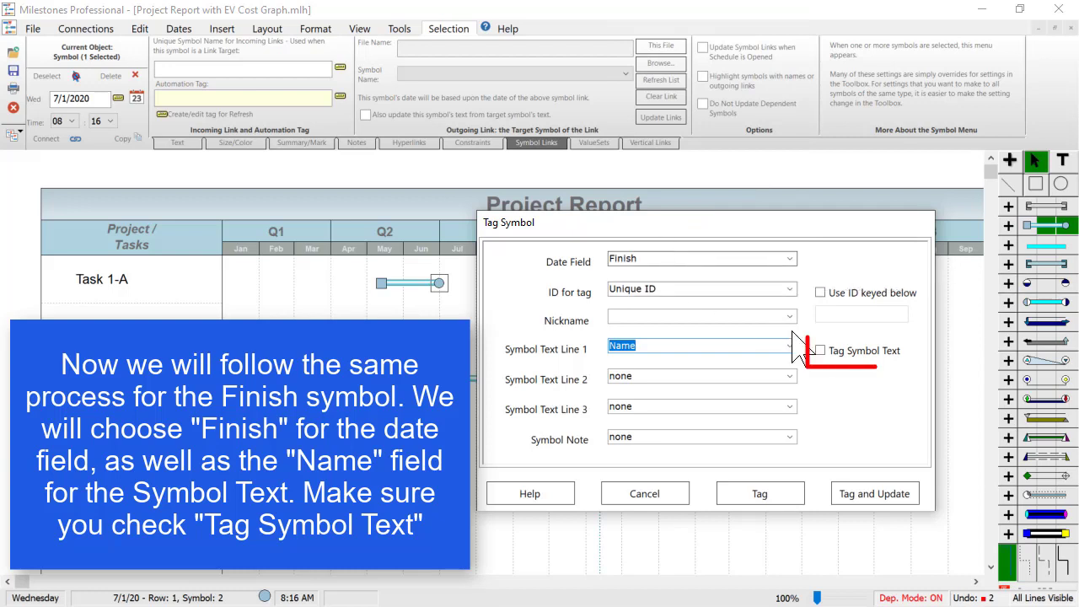
left_click(821, 351)
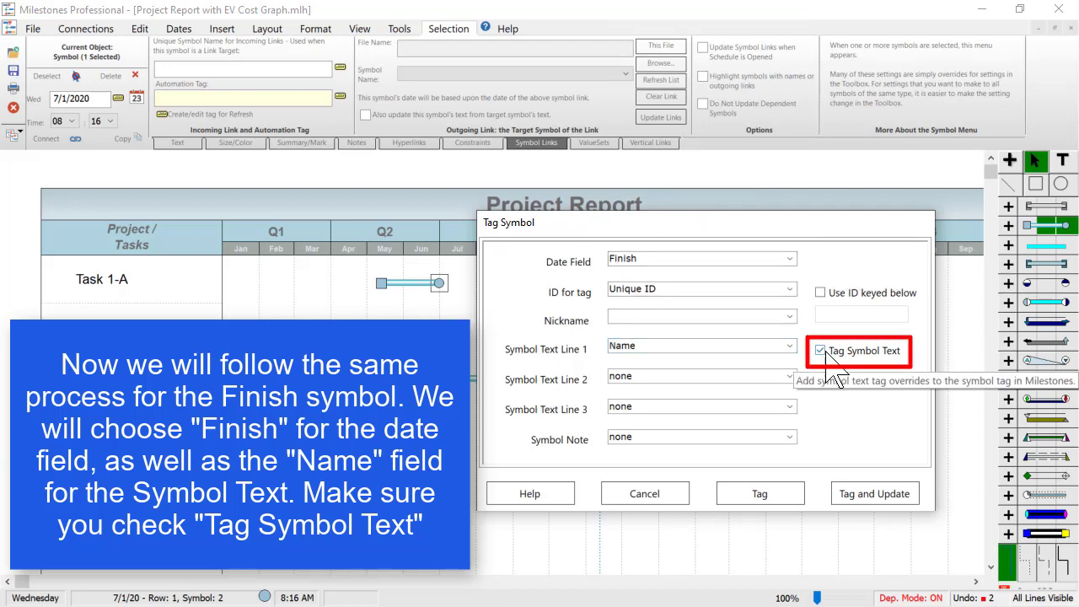
left_click(866, 494)
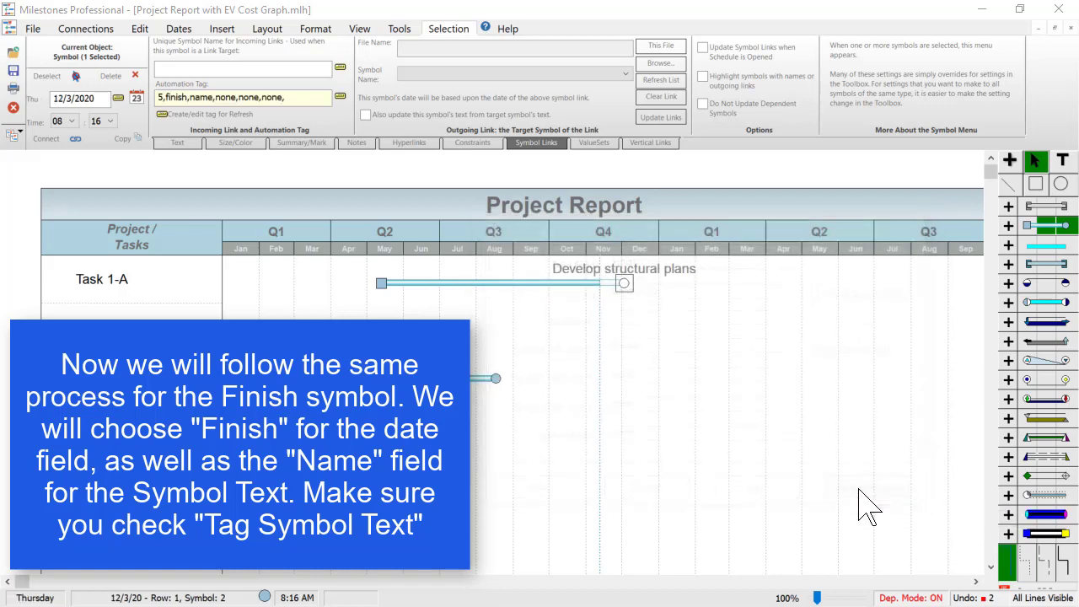